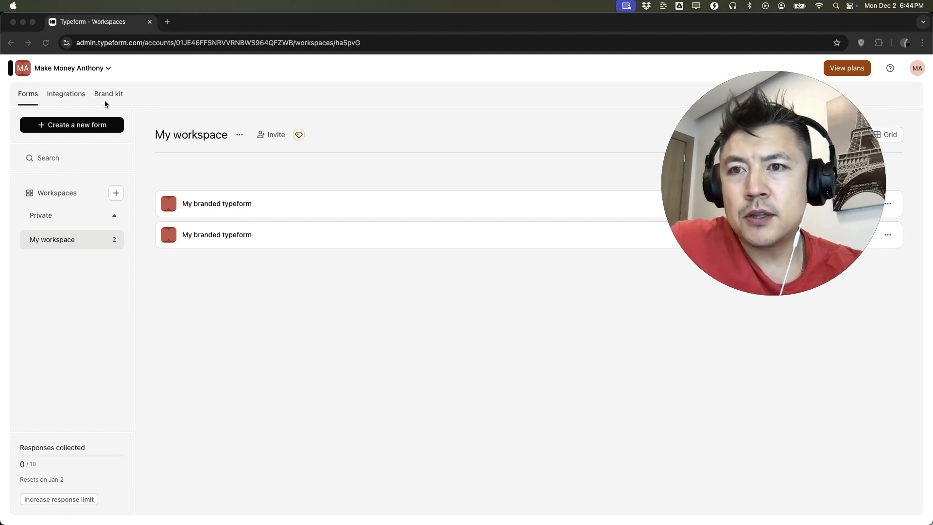
left_click(25, 94)
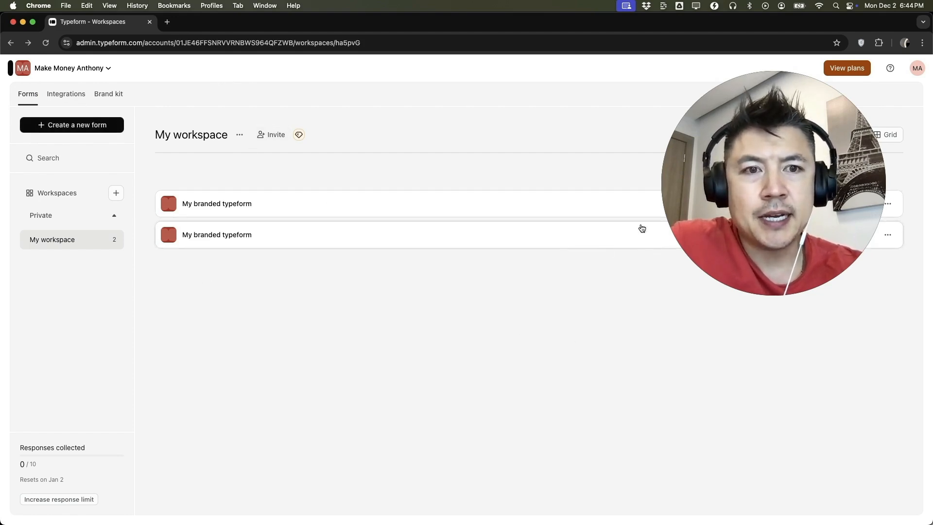
left_click(886, 235)
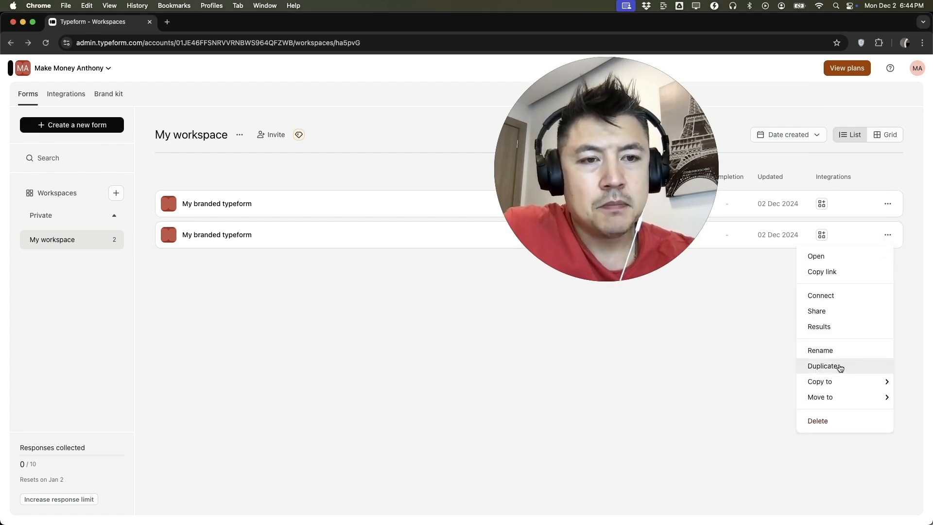
left_click(502, 385)
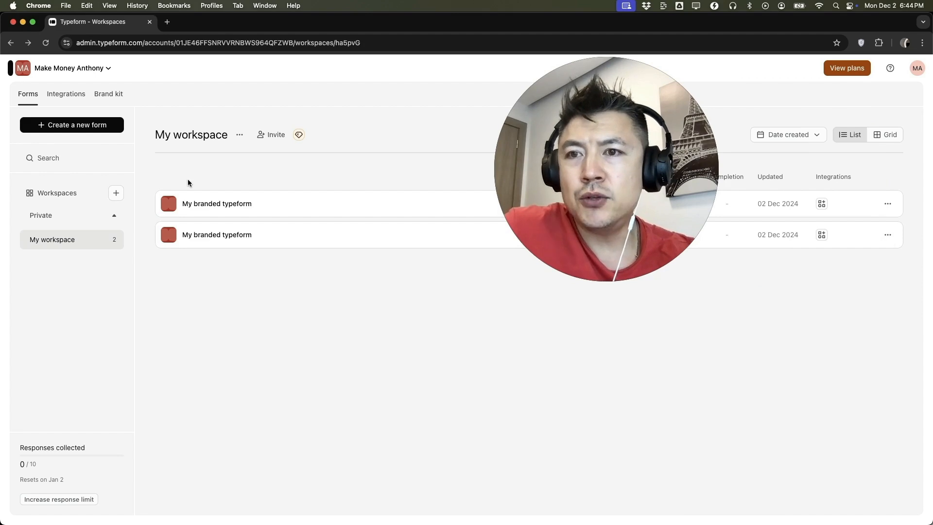
Create a new form with AI, using the option for all forms.
left_click(88, 128)
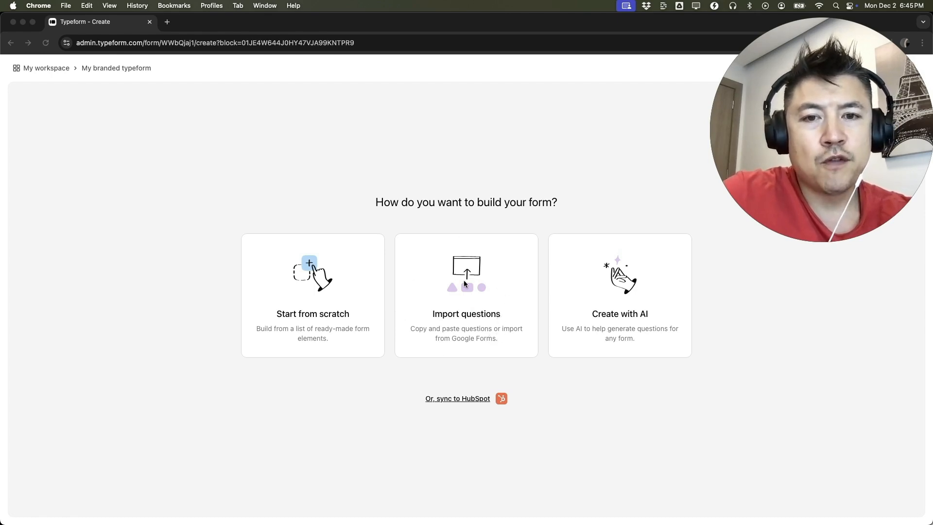
left_click(631, 304)
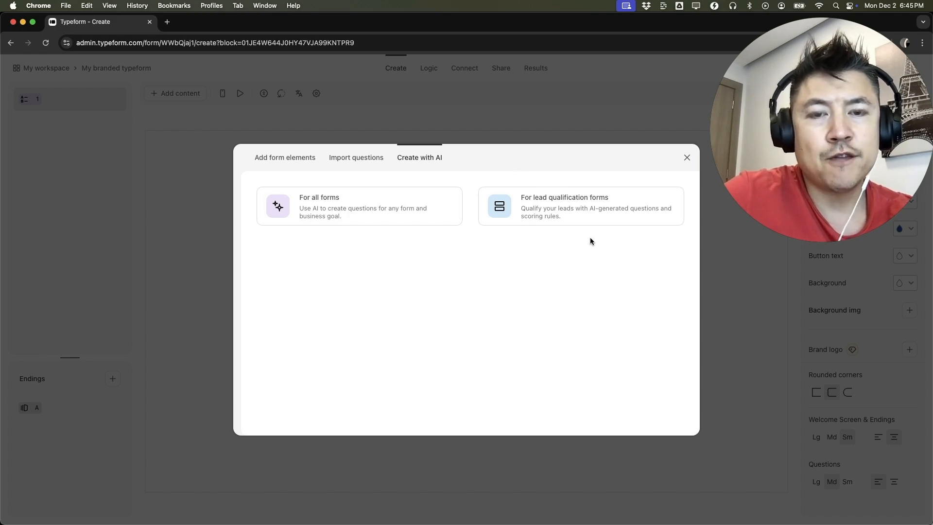
left_click(315, 209)
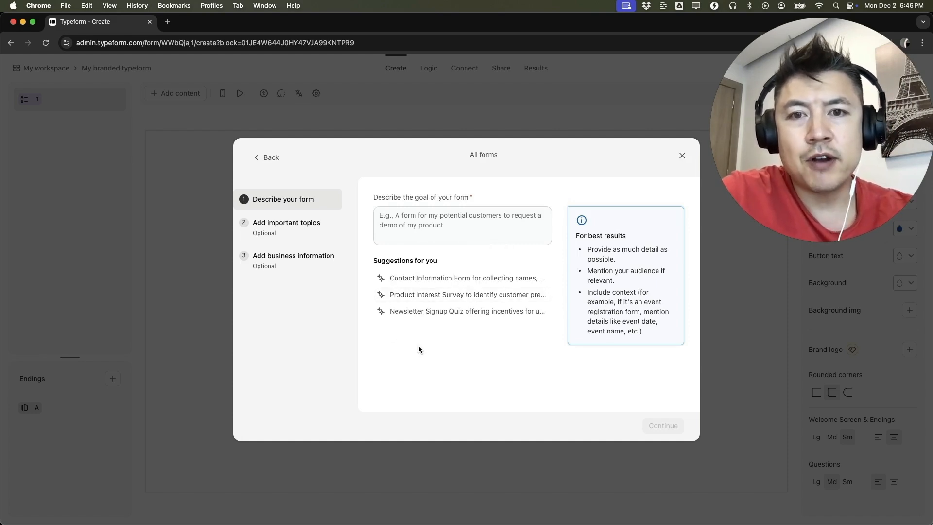
Describe the form's goal: a Chinese restaurant wants to know its customers' preferred types of menu items, level of salt and spiciness.
left_click(434, 215)
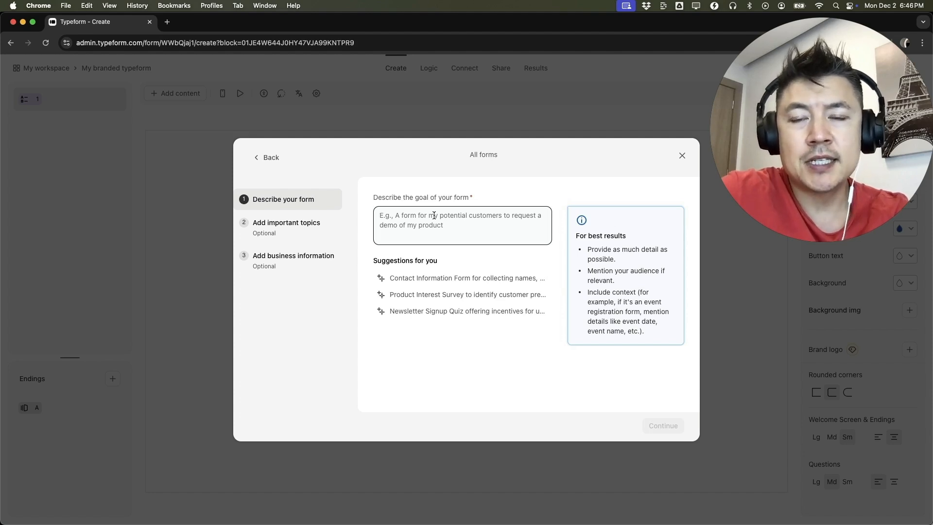
type("we are a chinese restaurant. I want to know what types of menu items are preferred for our customers. Also, I want to know what level of salt and spiciness is preferred for them.")
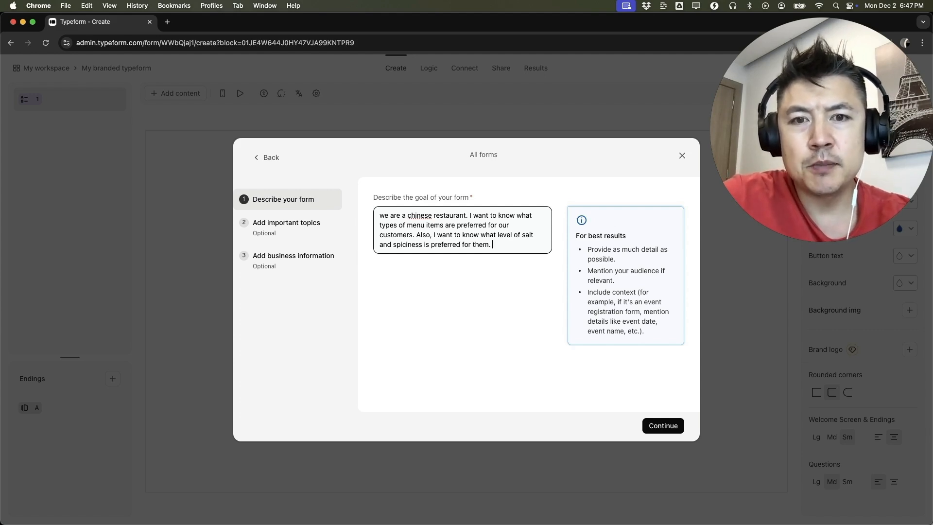
left_click(662, 425)
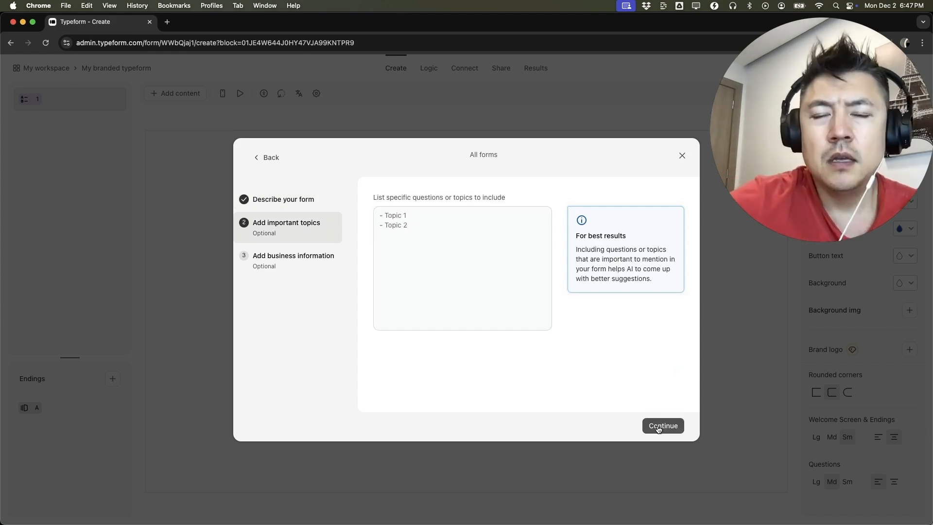
List the topics "chinese menu items", "level of salt", "level of spiciness" and "what type of seats and tables are preferred".
left_click(410, 220)
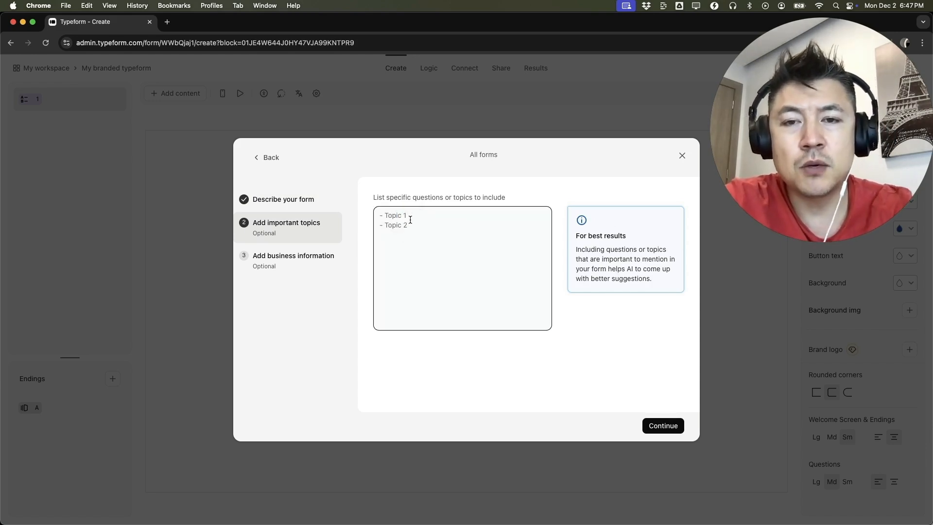
type("chinese menu items")
key("Return")
type("level of salt")
key("Return")
type("level of spci")
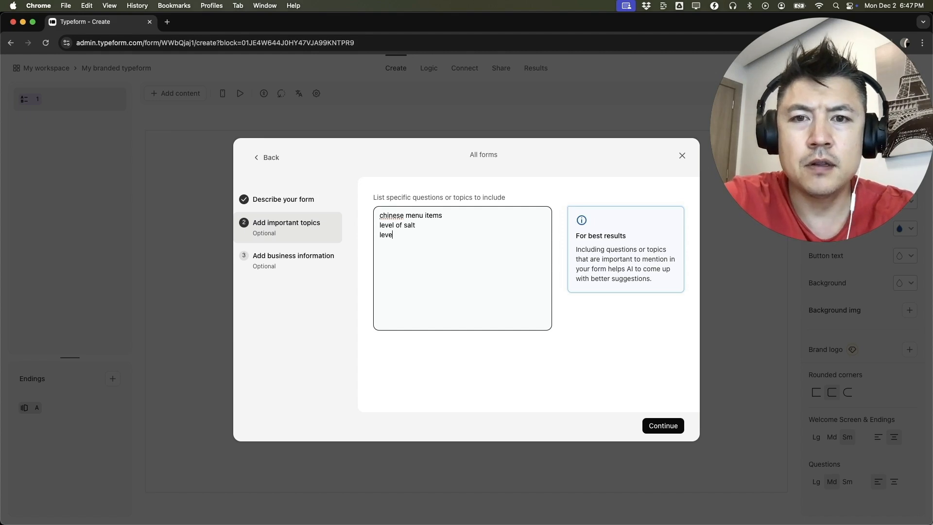
key("BackSpace")
key("BackSpace")
type("iciness")
key("Return")
type("what type of seats and tables are preferred")
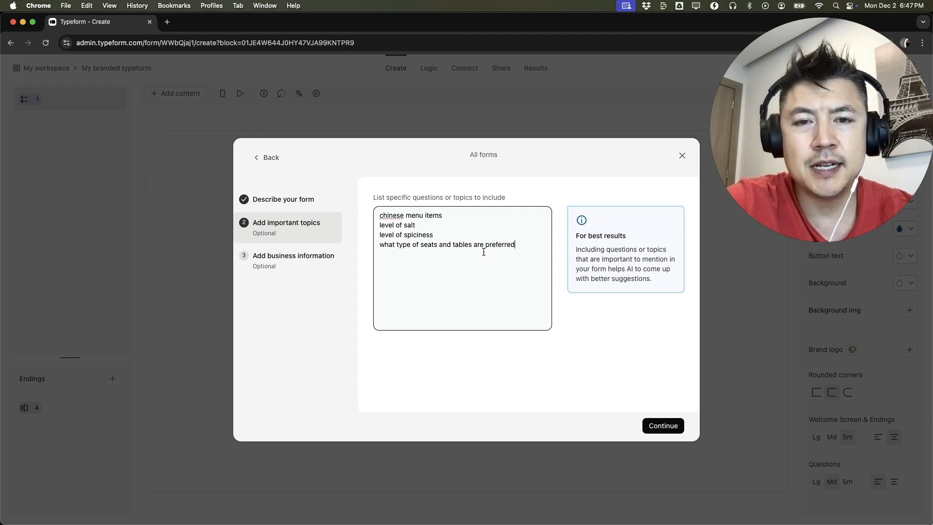
Describe a Chinese food business in Miami, Florida specializing in catering and hosting large parties like birthdays and weddings, and generate the questions.
left_click(662, 425)
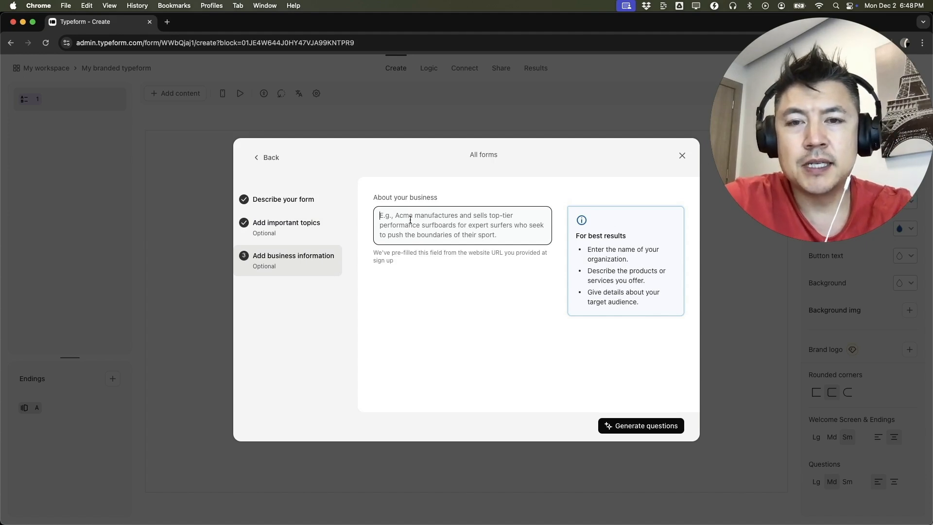
type("chinese food business located in Miami florida that specializes in catering and hosting large parties like birthdays and weddings")
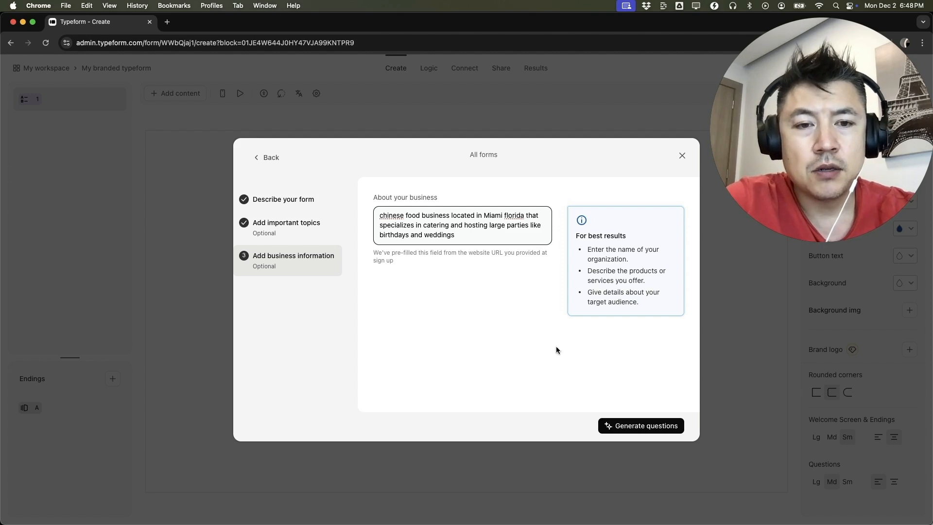
left_click(642, 425)
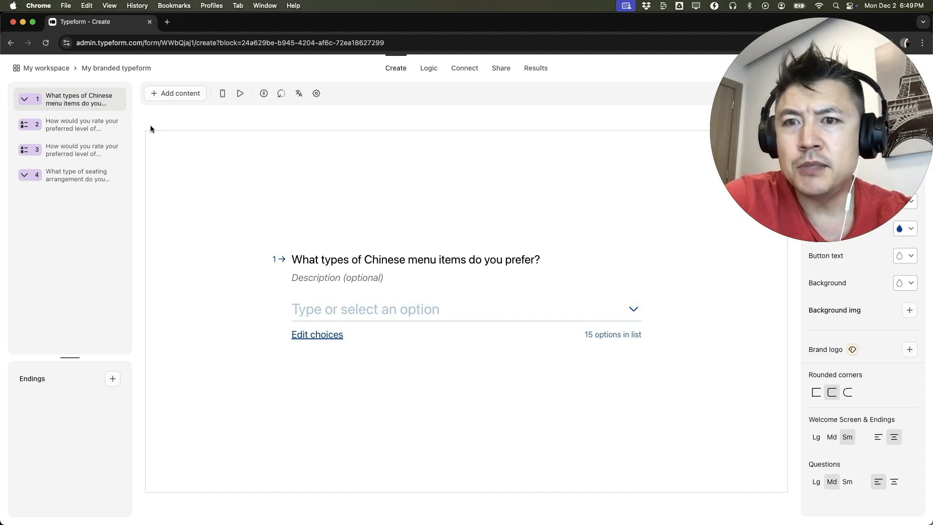
Review each generated question and its answer choices, covering menu items, saltiness, spiciness and seating arrangement.
left_click(619, 337)
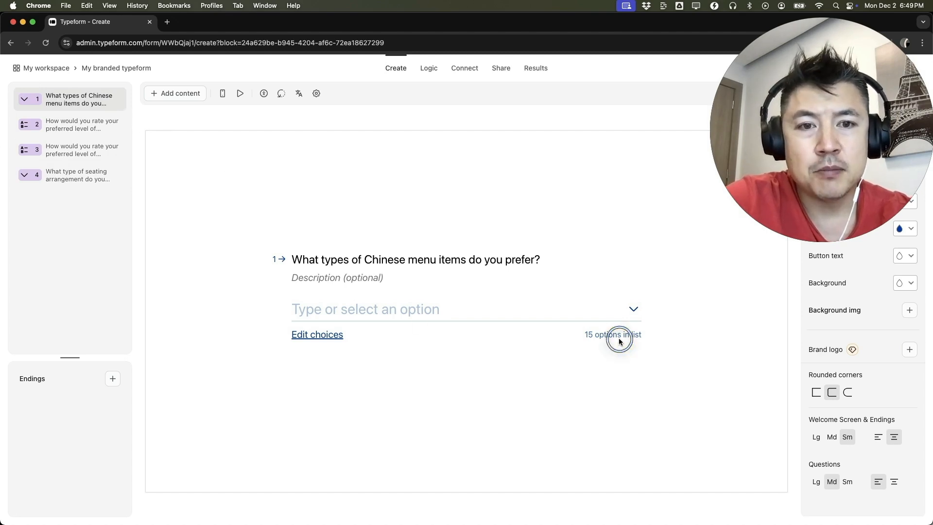
left_click(348, 304)
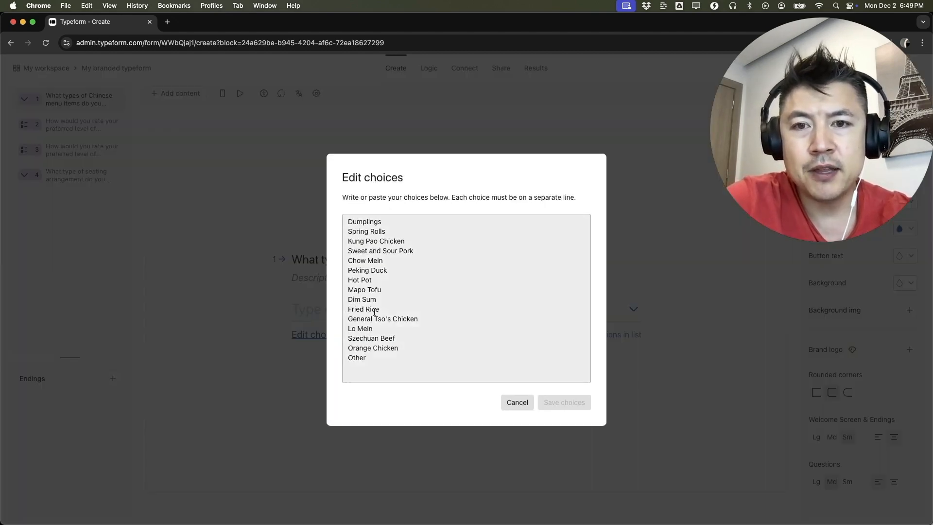
left_click(517, 401)
left_click(628, 310)
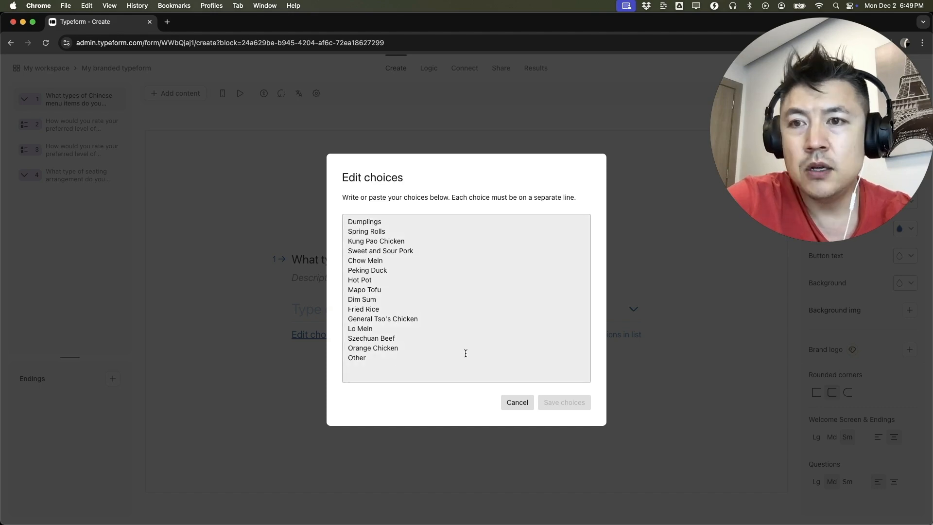
left_click(517, 403)
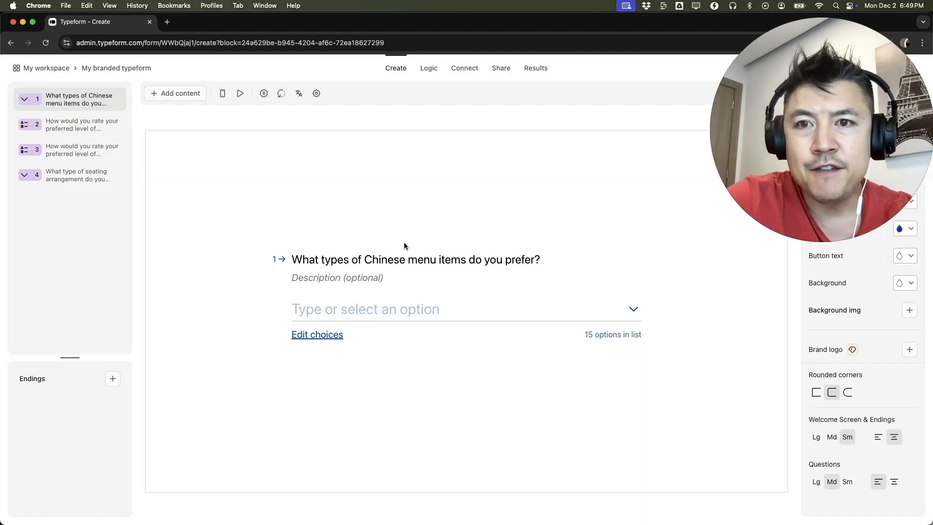
left_click(77, 125)
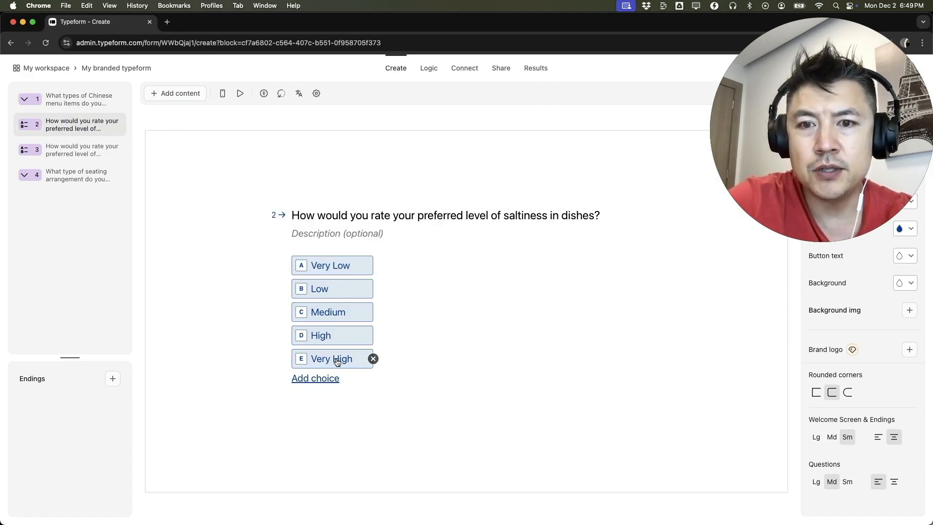
left_click(69, 151)
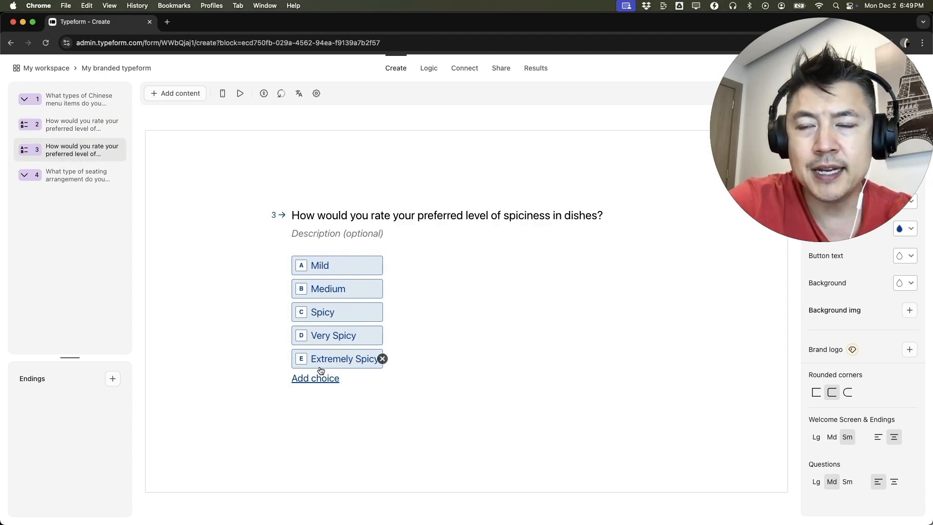
left_click(79, 180)
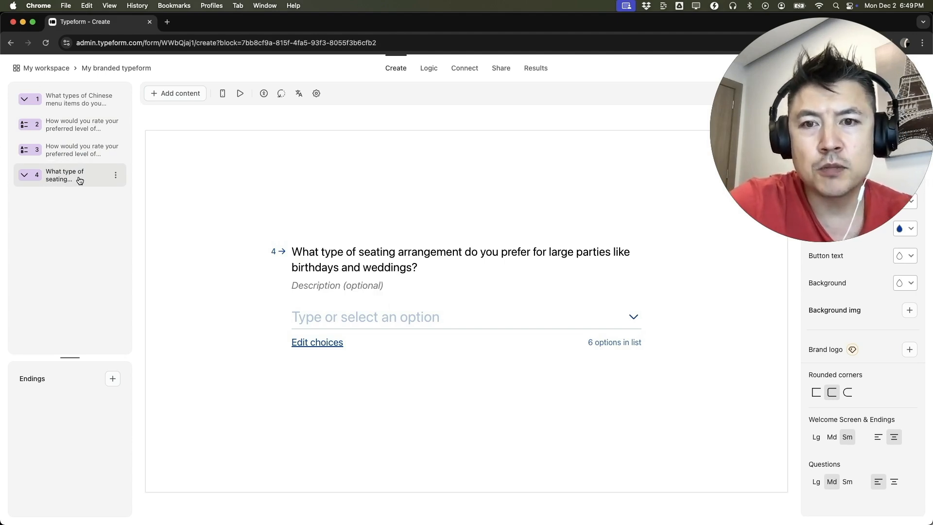
left_click(633, 343)
left_click(633, 320)
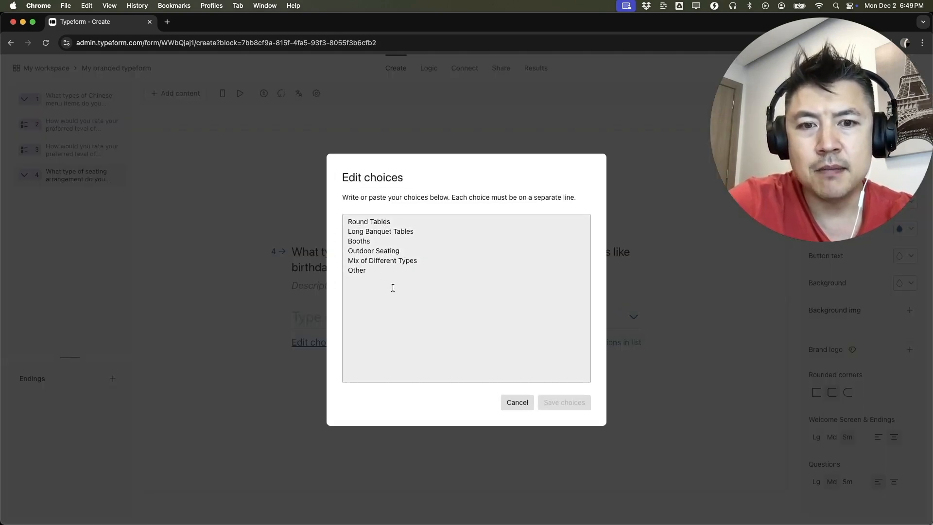
left_click(254, 199)
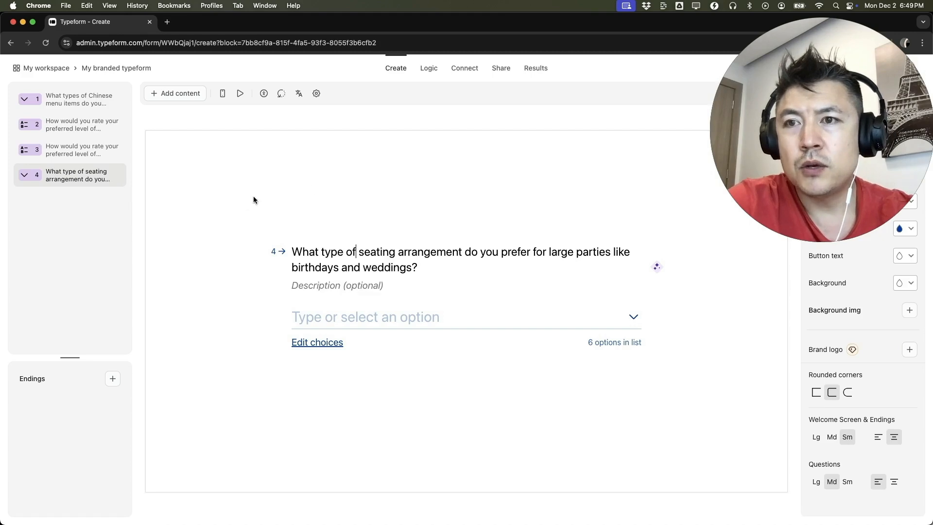
Replace the word "menu" with "food" in the question about Chinese menu items.
left_click(73, 104)
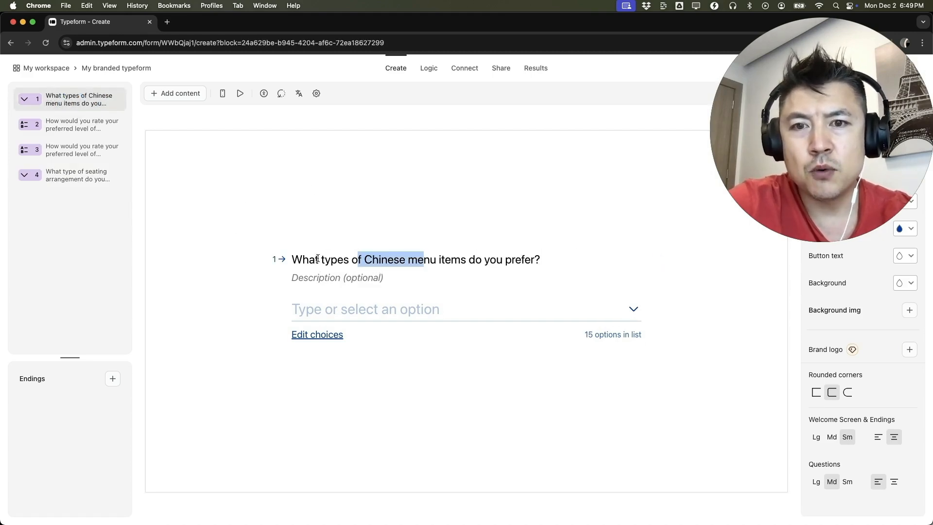
left_click(498, 265)
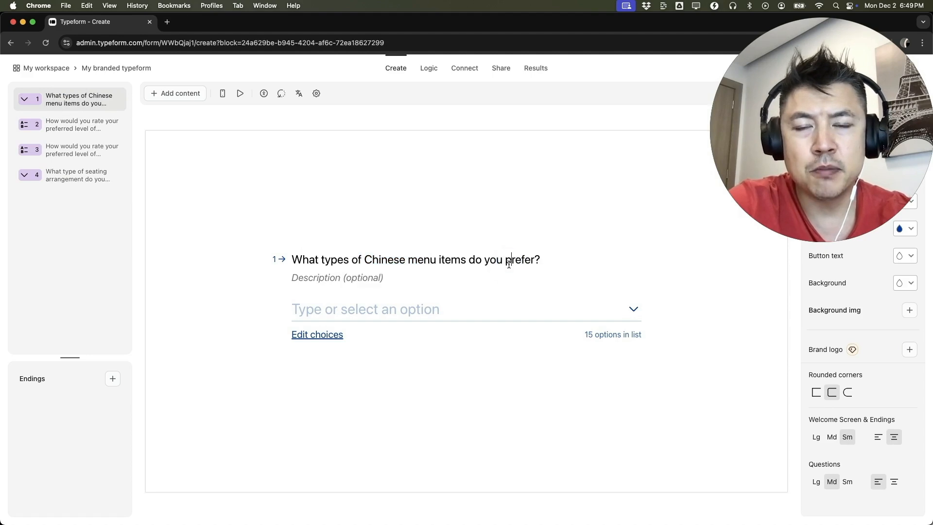
double_click(418, 259)
type("food")
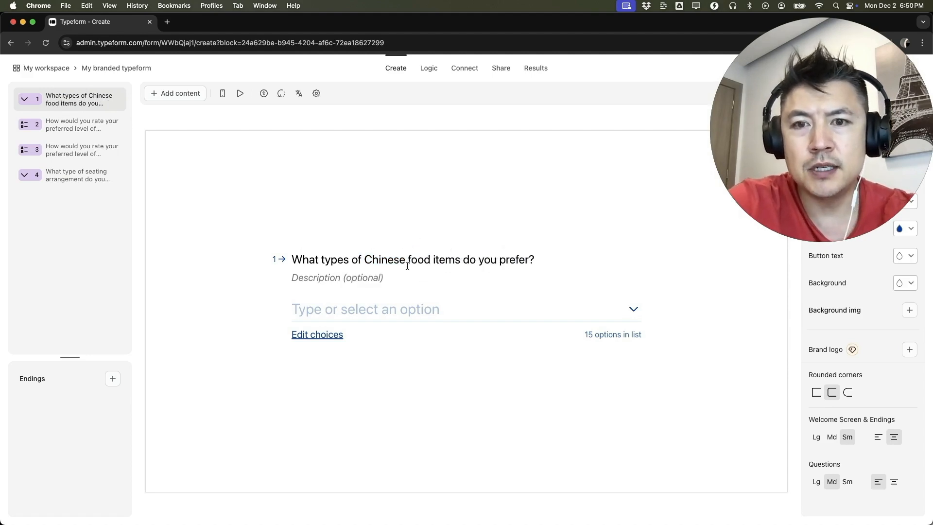
Add the choices Burritos and Tacos after Orange Chicken in the Chinese food items question and save them.
left_click(321, 335)
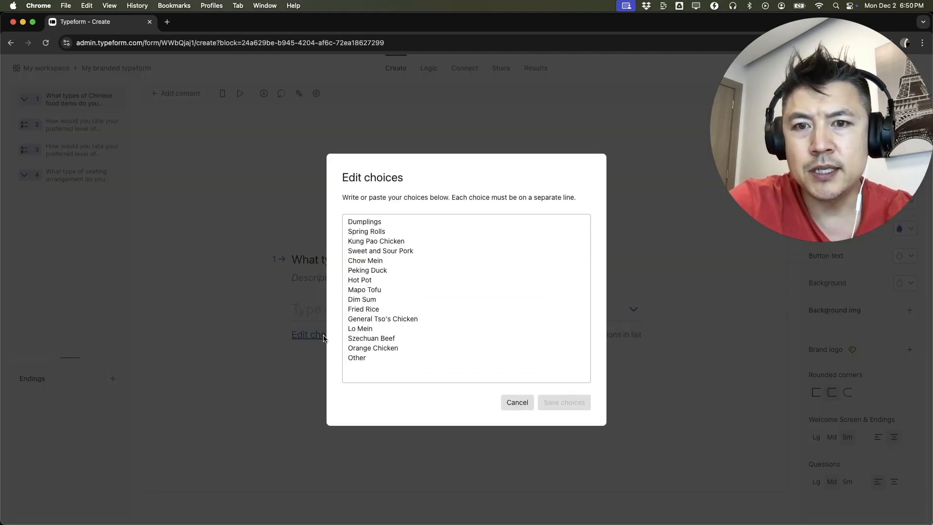
left_click(386, 358)
left_click(404, 348)
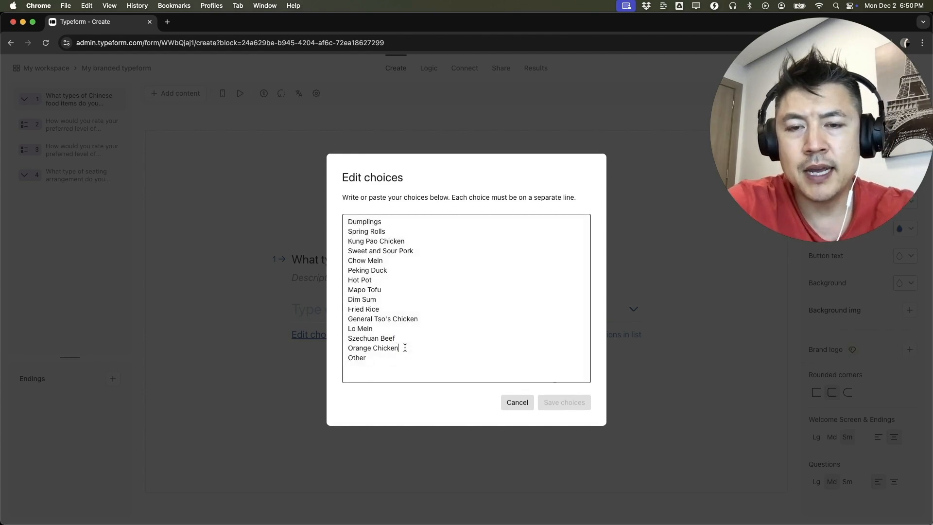
key("Return")
type("Burritos")
key("Return")
type("Tacos")
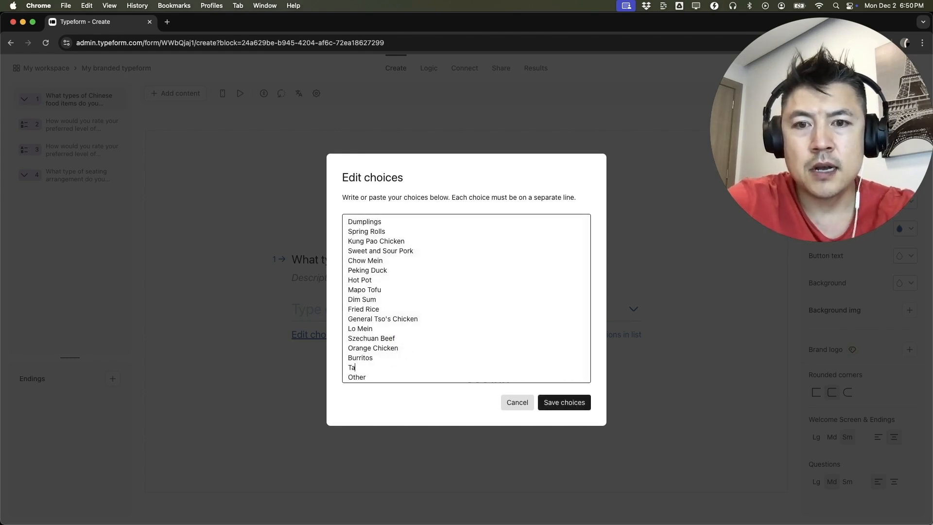
left_click(572, 403)
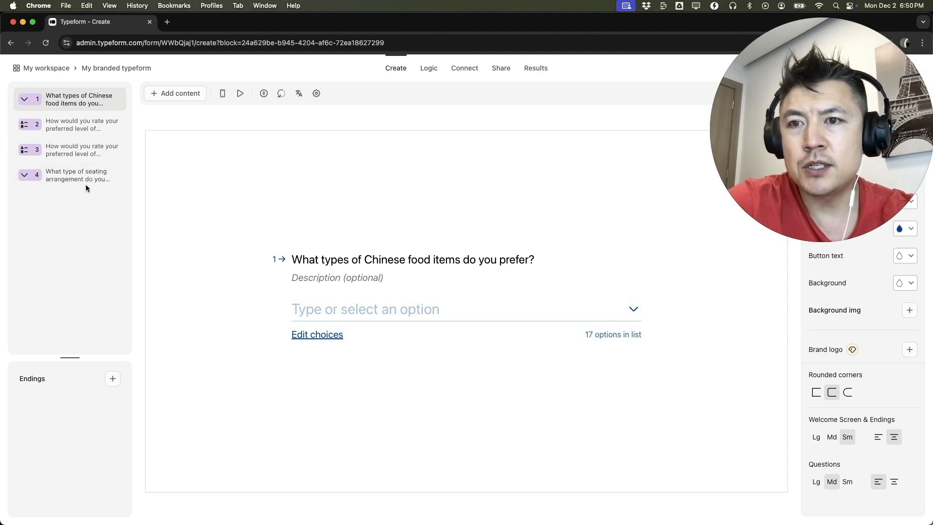
Move the seating arrangement question to first place in the form and add a Phone Number question after it.
left_click_drag(91, 176, 89, 100)
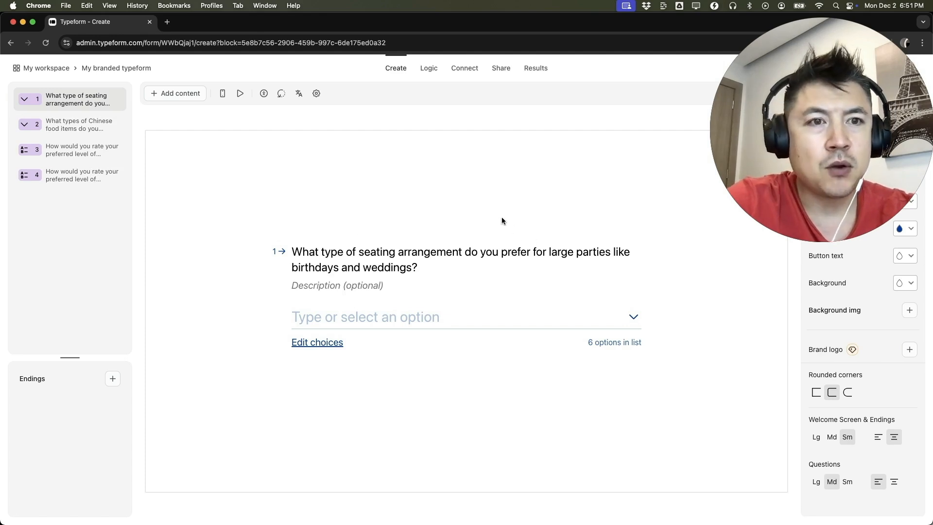
left_click(177, 96)
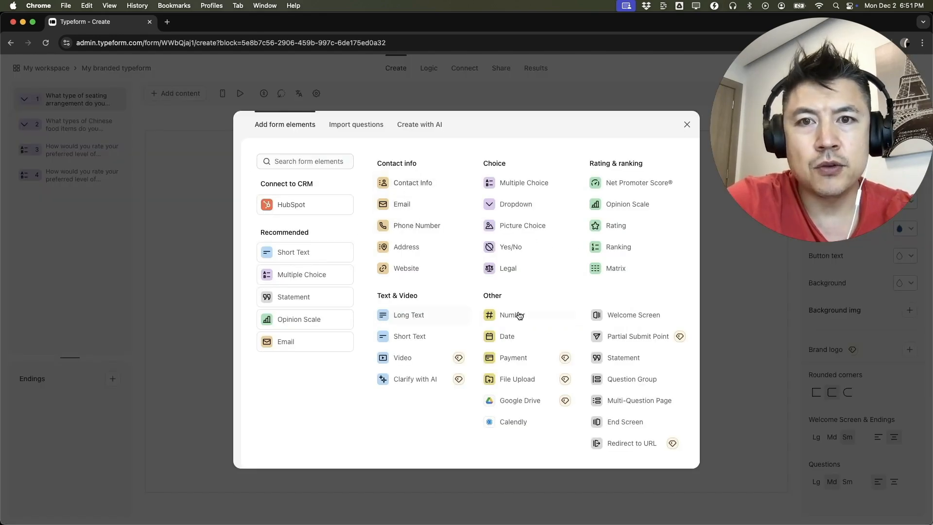
left_click(412, 225)
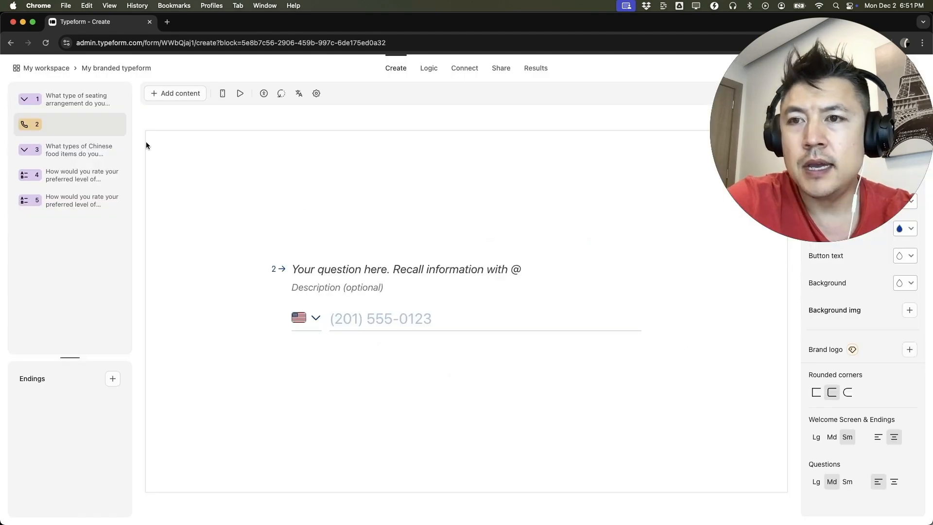
left_click(71, 100)
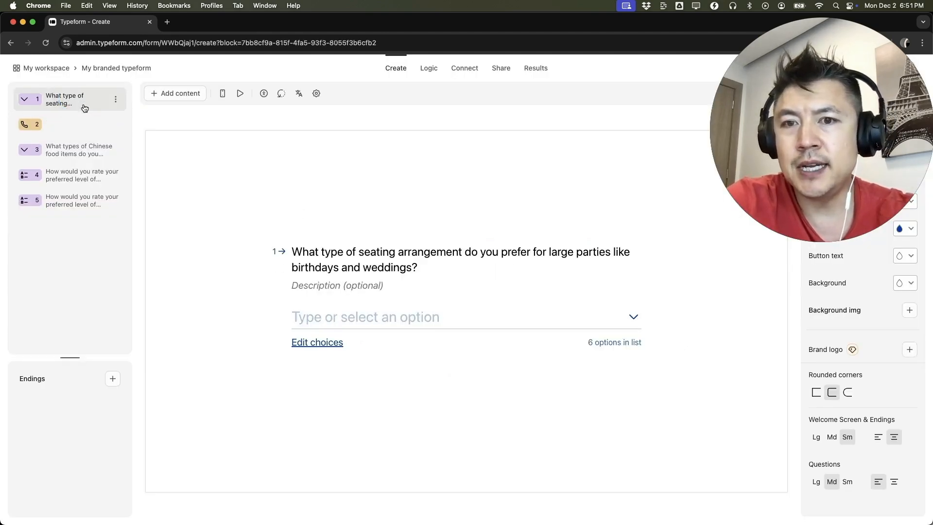
Move the phone number question to the end of the form and title it "GIVE ME YOUR DARN PHONE NUMBER".
left_click(63, 125)
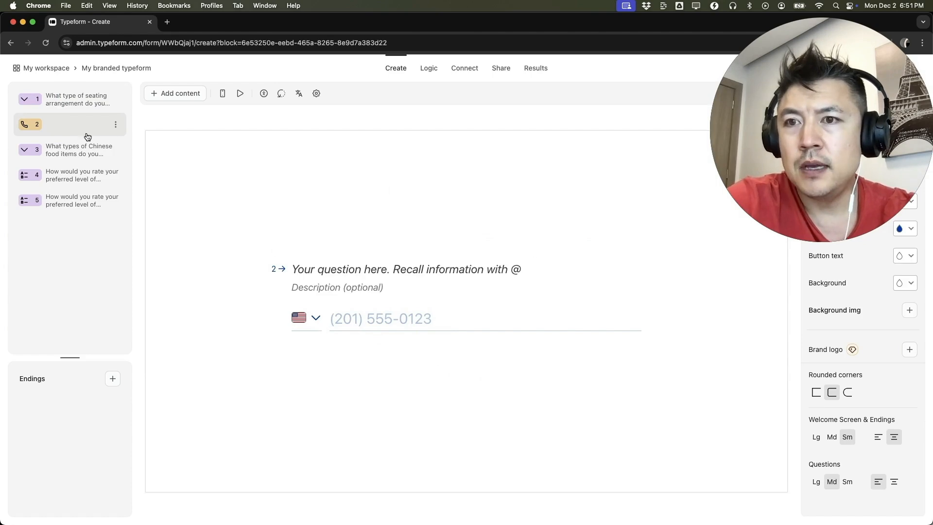
left_click_drag(92, 128, 88, 206)
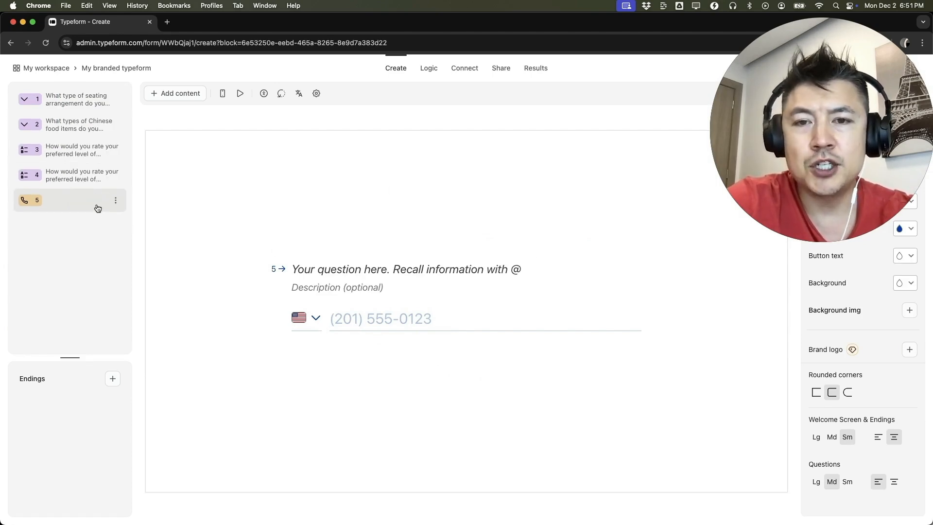
left_click(351, 271)
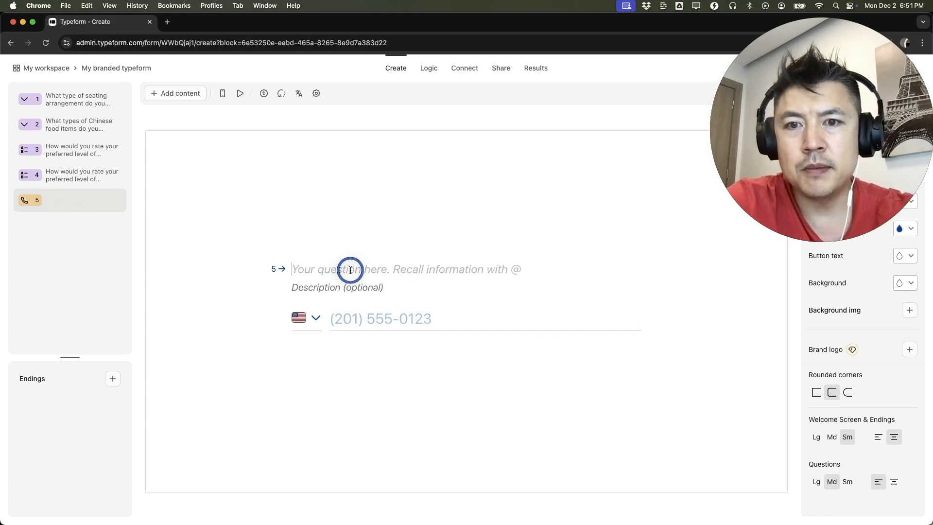
type("GIVE ME YOUR DAR")
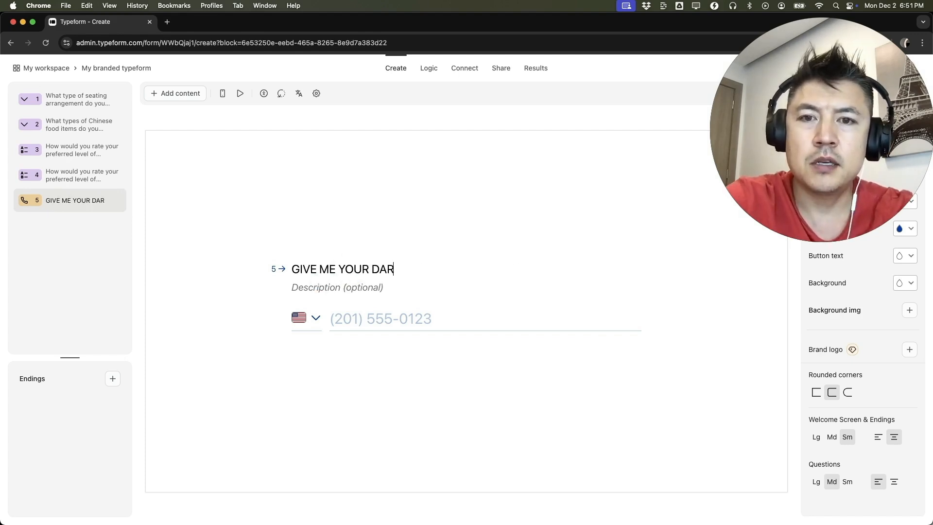
type("N PHONE NUMBER")
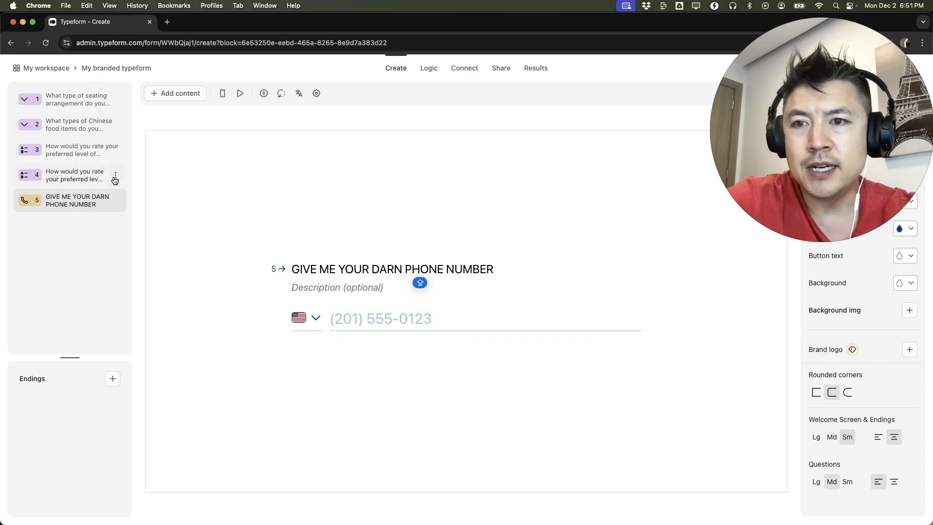
Delete the phone number question from the form and switch the editor canvas to the mobile layout.
left_click(116, 200)
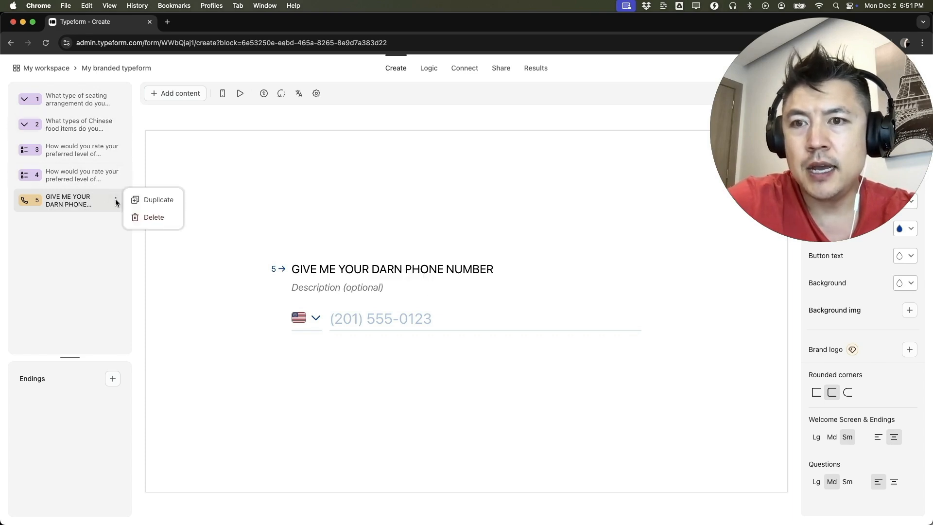
left_click(150, 217)
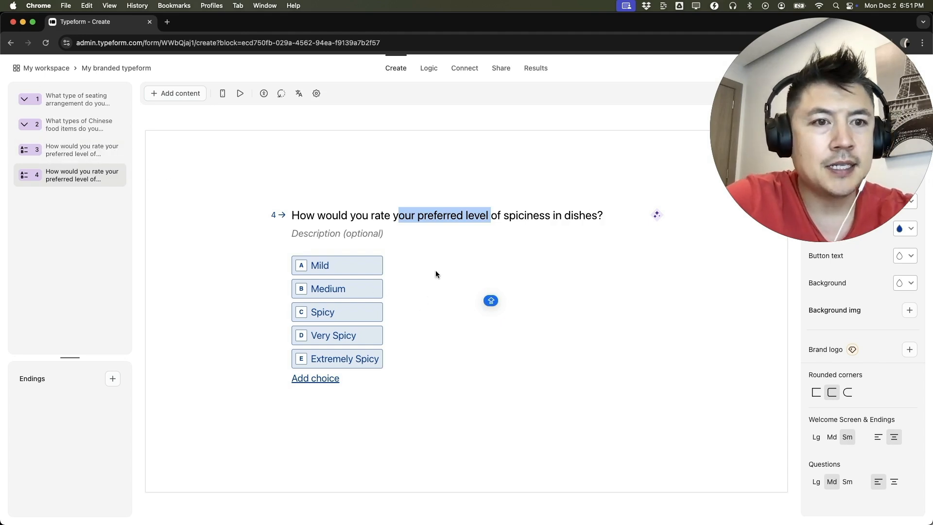
left_click(225, 93)
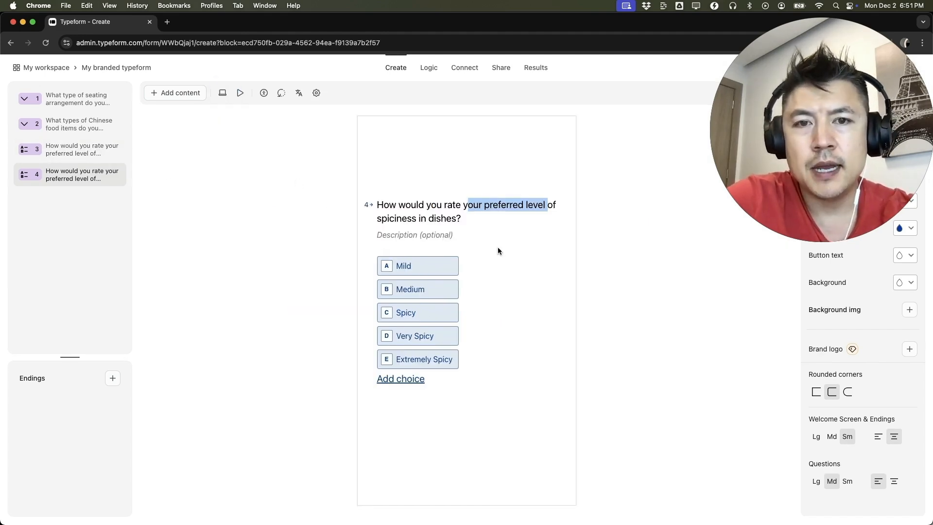
left_click(512, 334)
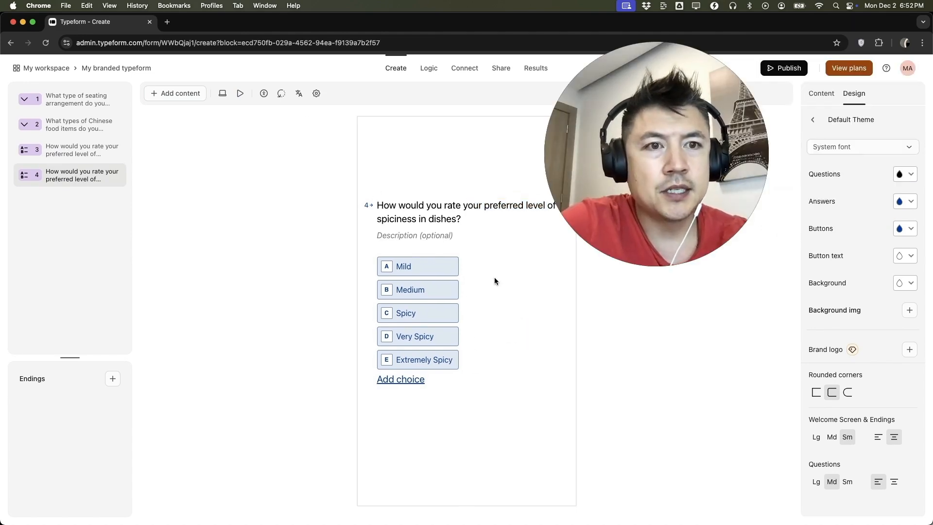
Set the theme's question text colour to orange and check it on the other questions.
left_click_drag(382, 205, 447, 209)
left_click(487, 214)
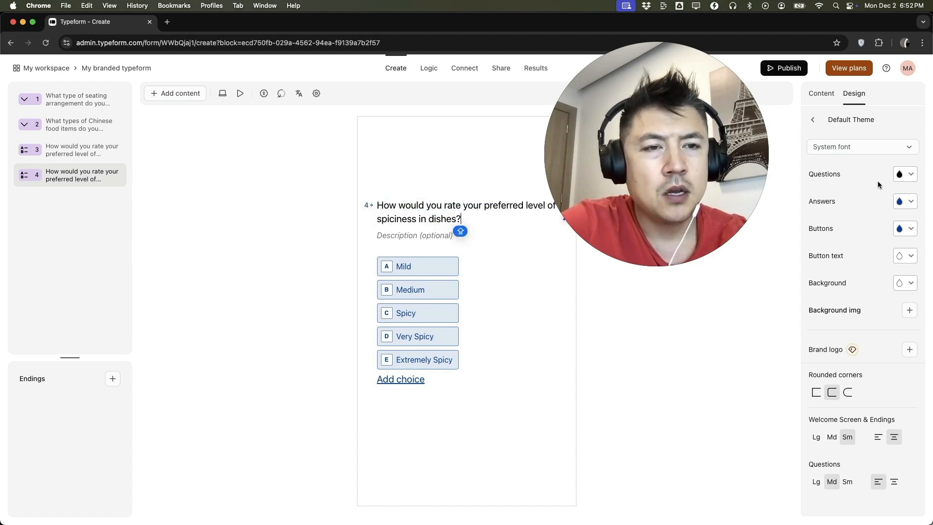
left_click(905, 174)
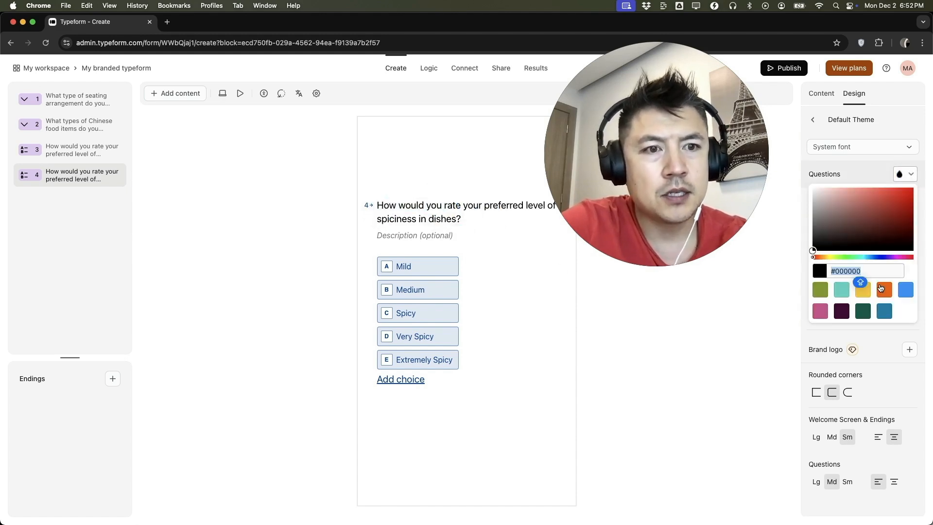
left_click(881, 288)
left_click(465, 240)
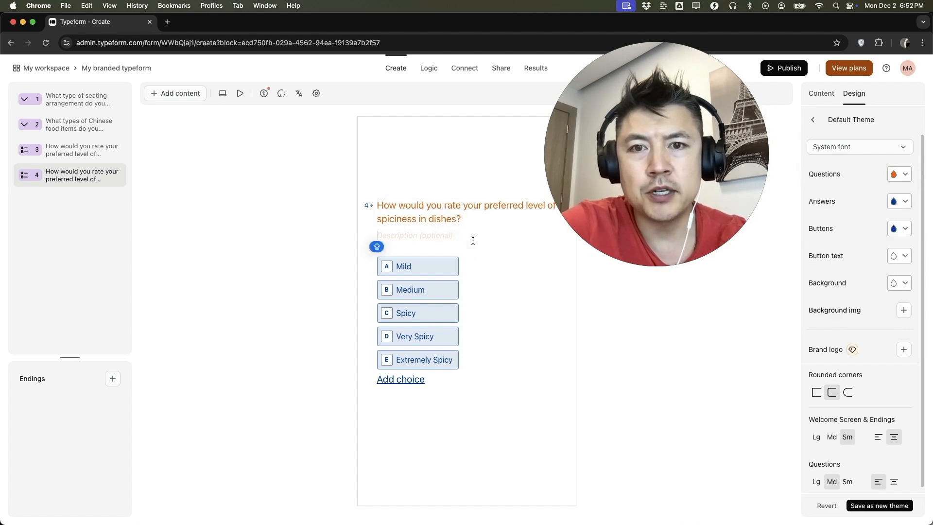
left_click(90, 153)
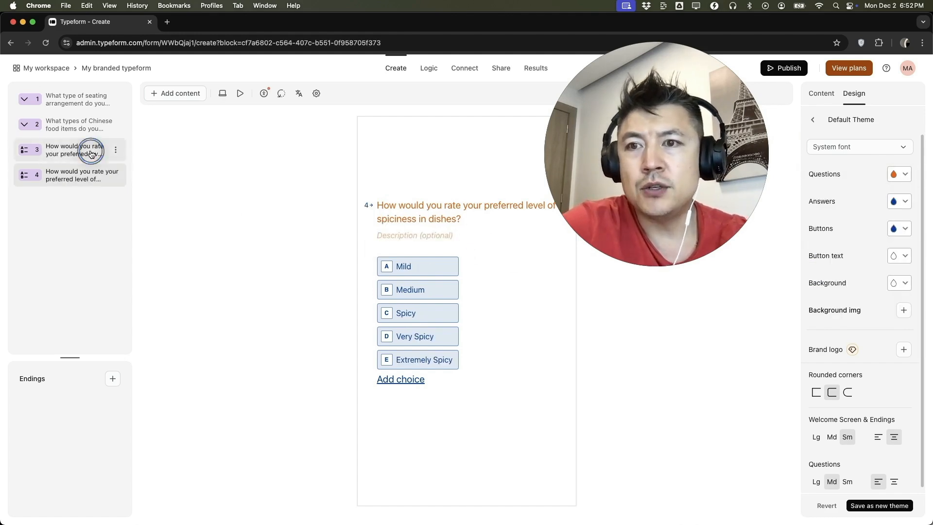
left_click(78, 125)
left_click(77, 99)
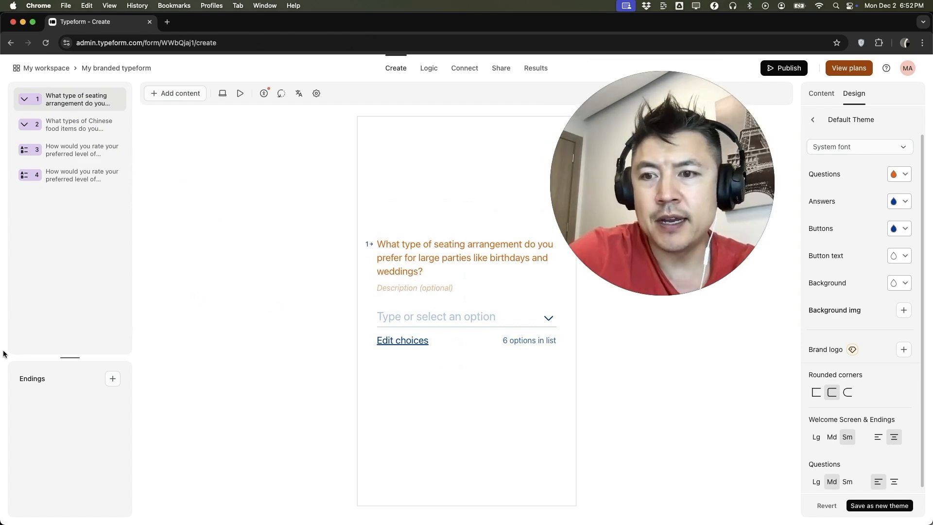
Add a Redirect to URL ending to the form.
left_click(112, 378)
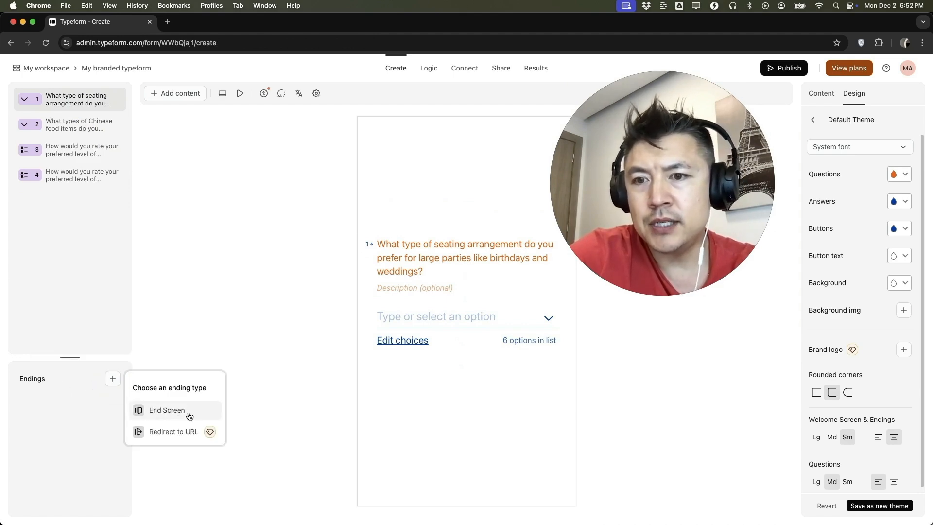
left_click(187, 437)
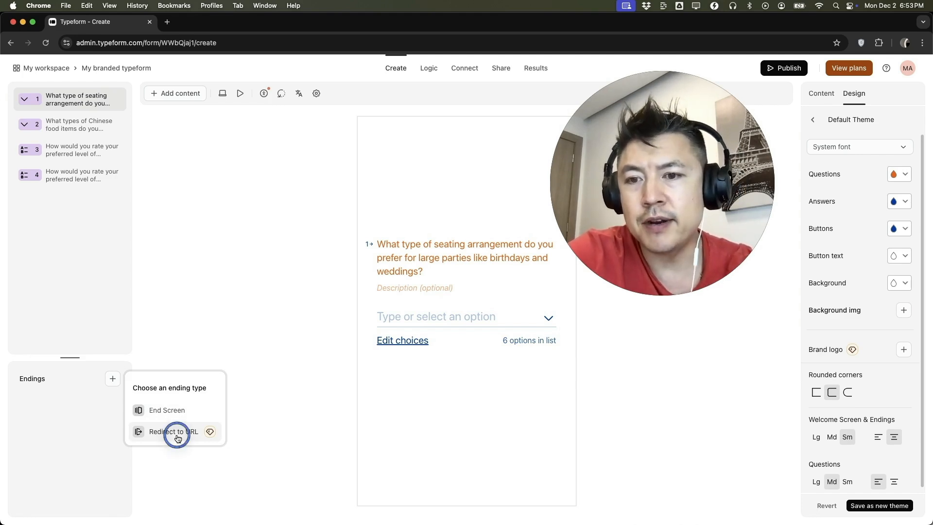
left_click(465, 345)
left_click(500, 347)
left_click(150, 343)
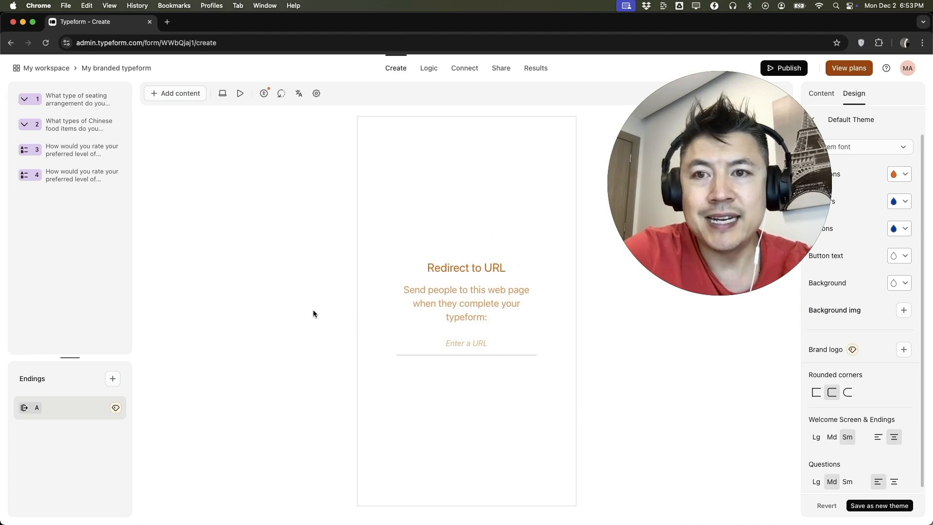
Rename the form "CHINESE LEVEL SPICINESS" and publish it.
left_click(146, 72)
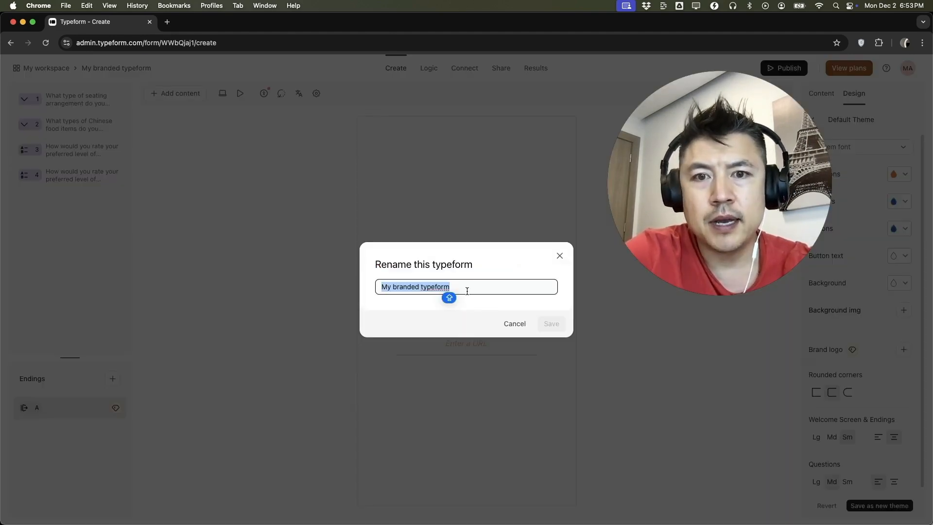
type("CHINESE")
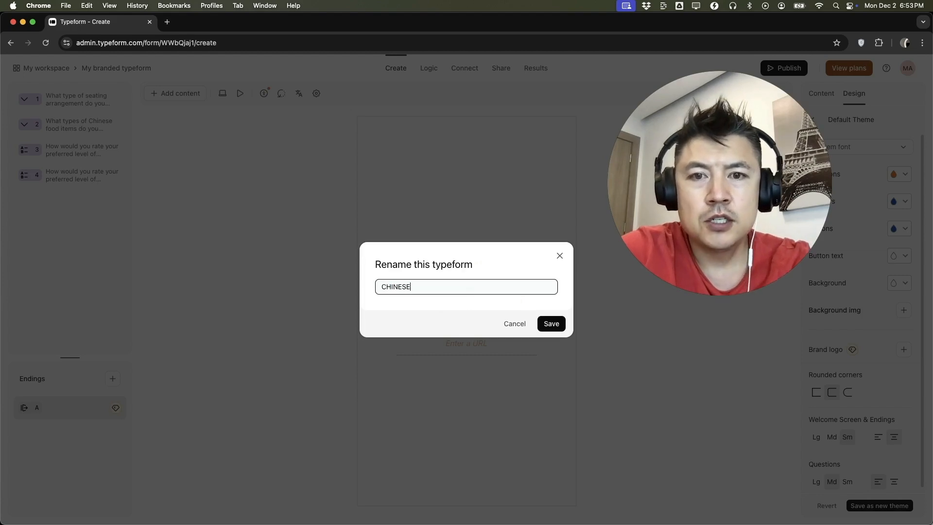
type(" LEVEL SPICINESS")
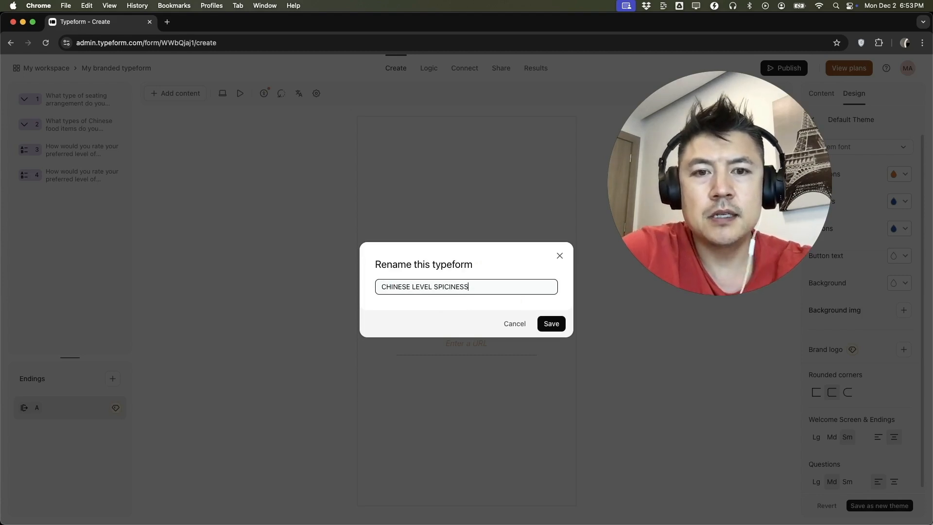
left_click(552, 324)
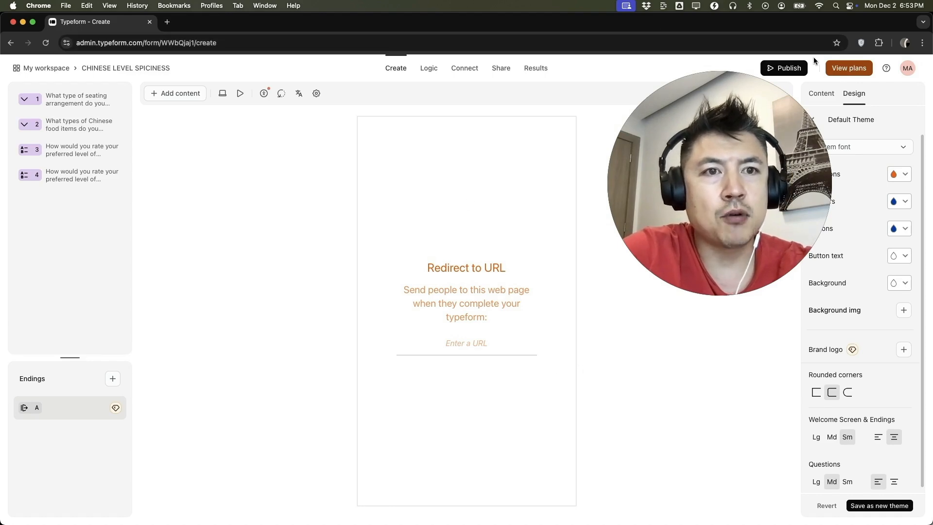
left_click(786, 68)
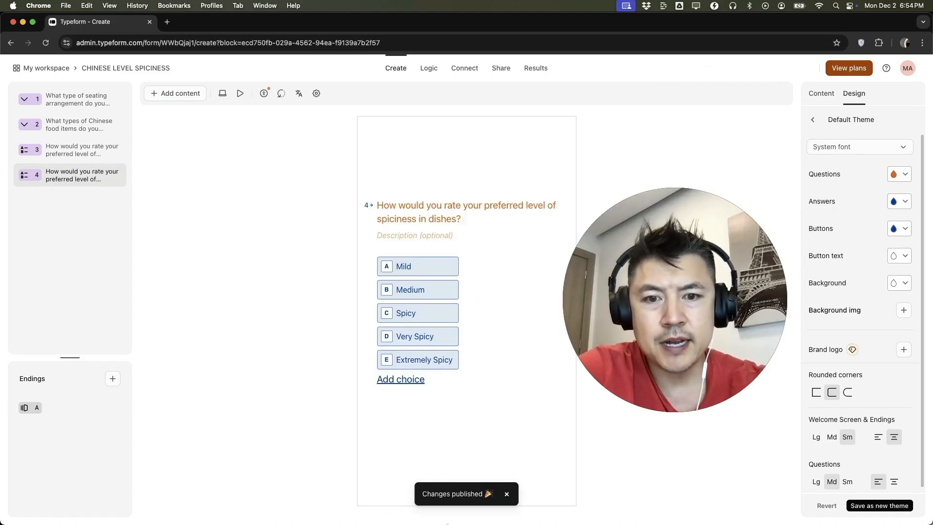
Return to My workspace and copy the link of the CHINESE LEVEL SPICINESS form.
left_click(49, 68)
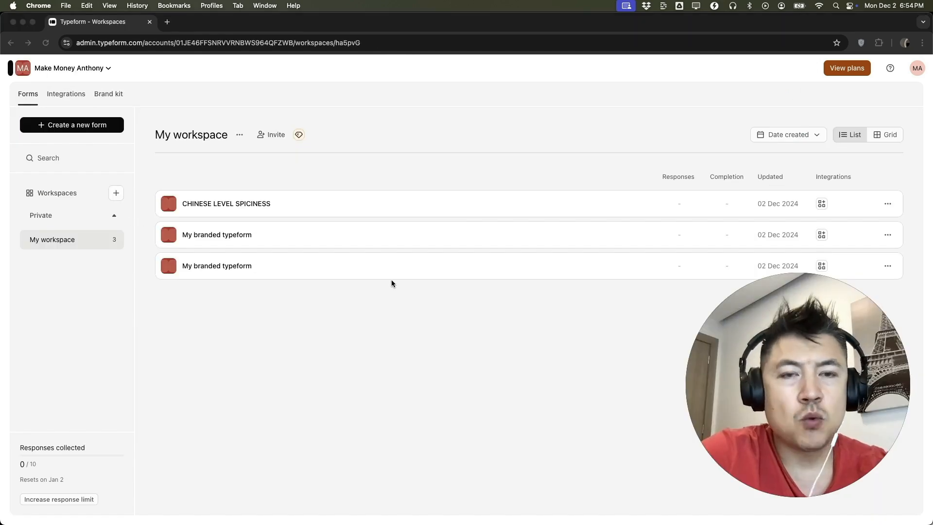
left_click(28, 95)
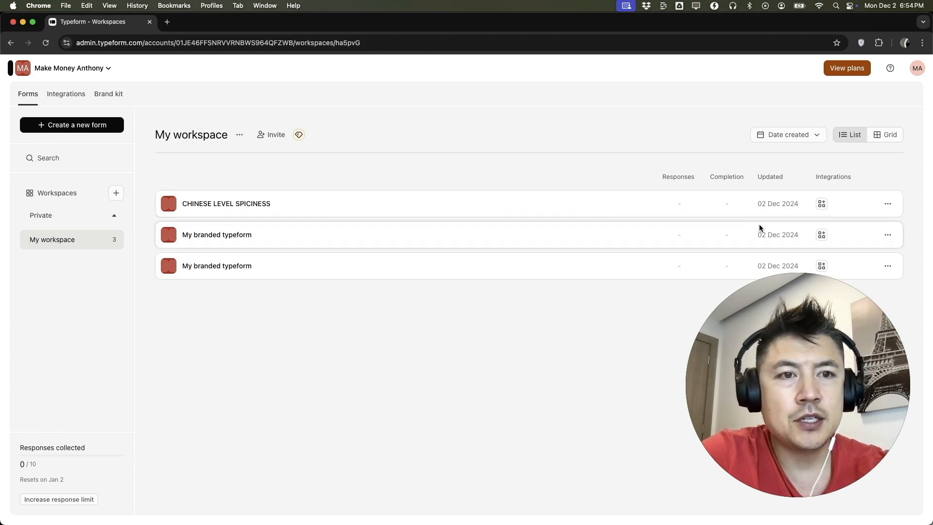
left_click(887, 203)
left_click(827, 242)
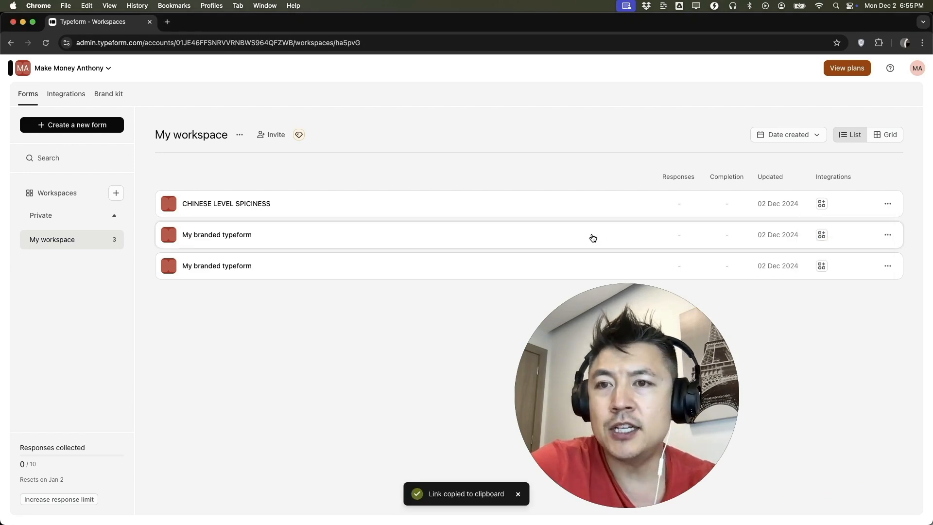